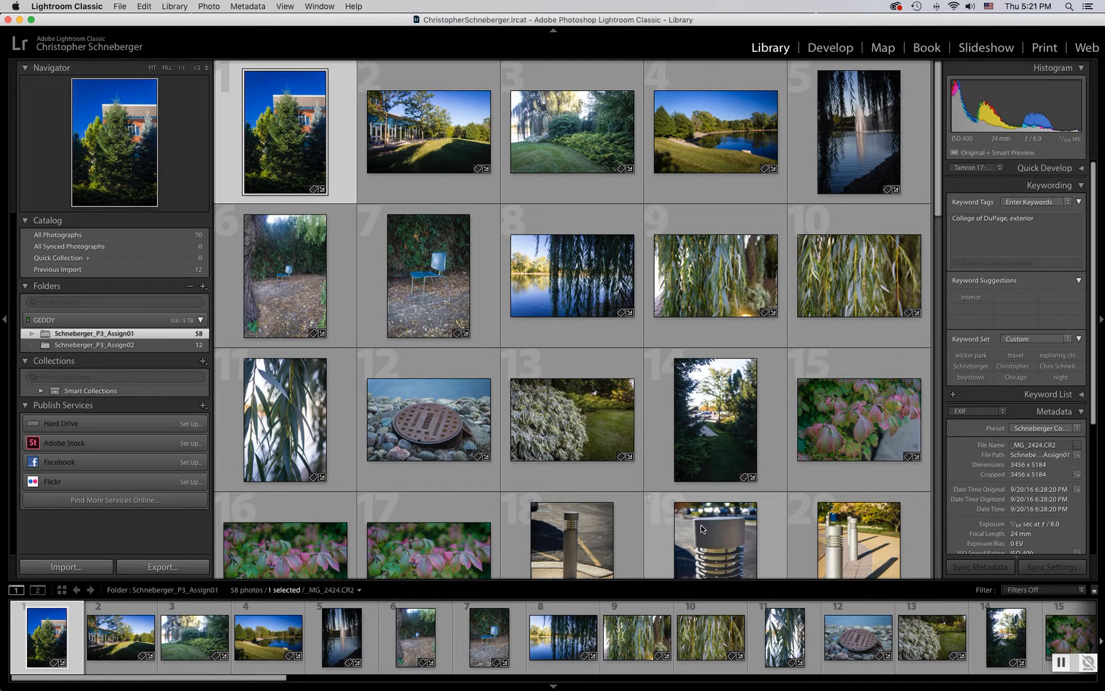
Preview the first photo enlarged, return to the grid, and select all photos in the P3_Assign01 folder for batch renaming.
key("e")
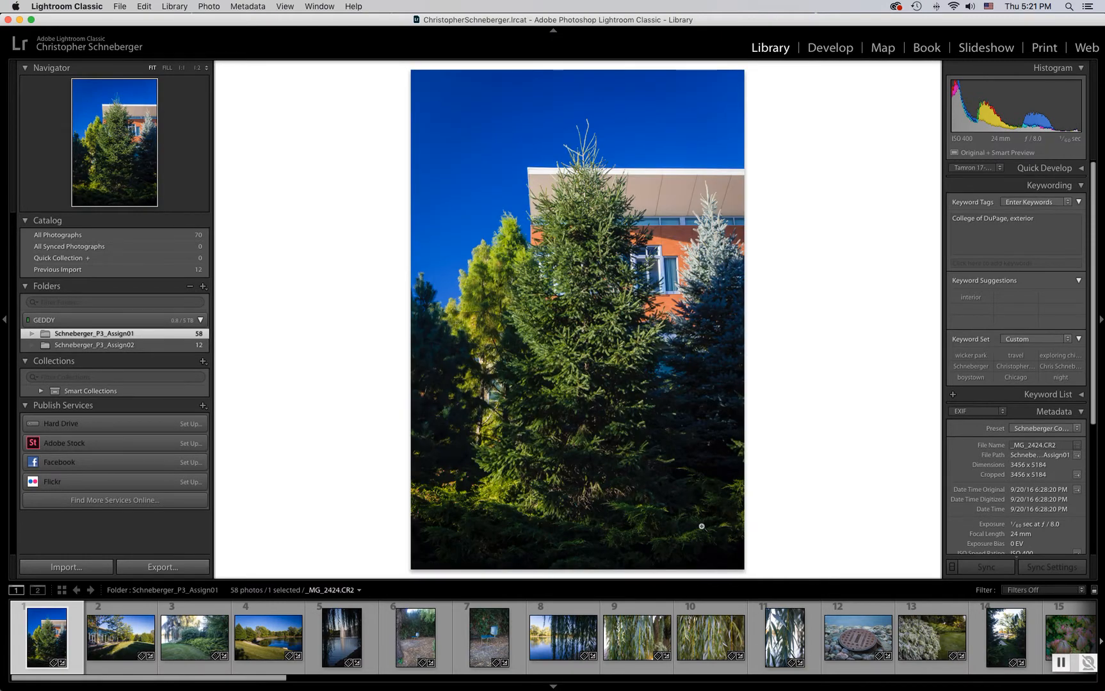
key("g")
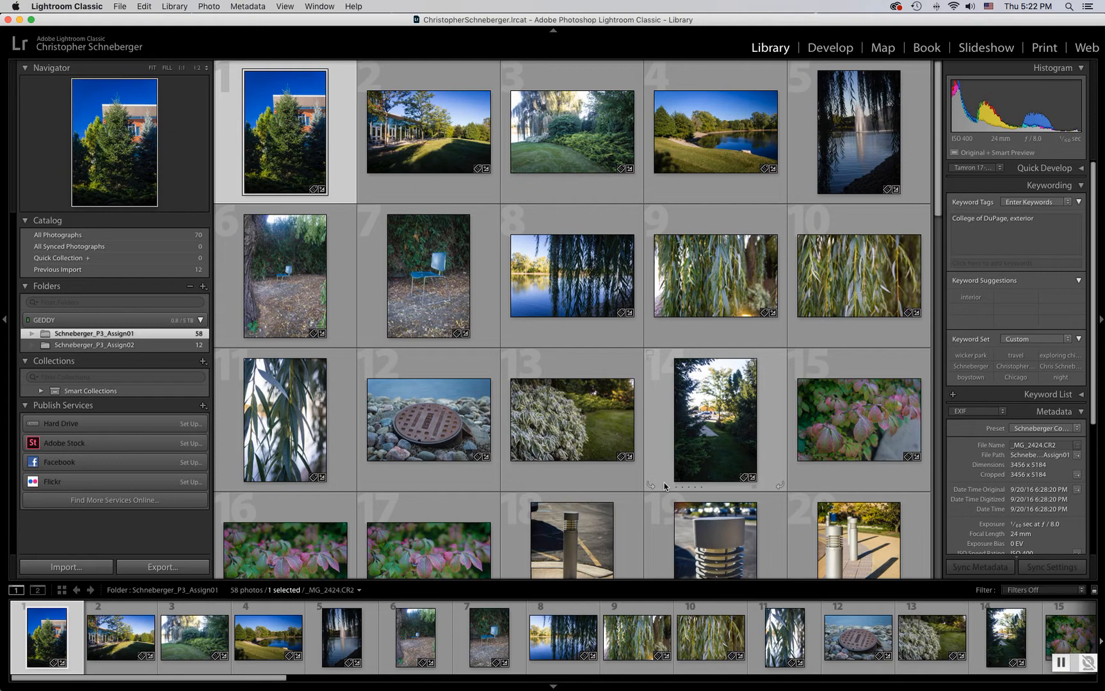
key("super+a")
left_click(144, 6)
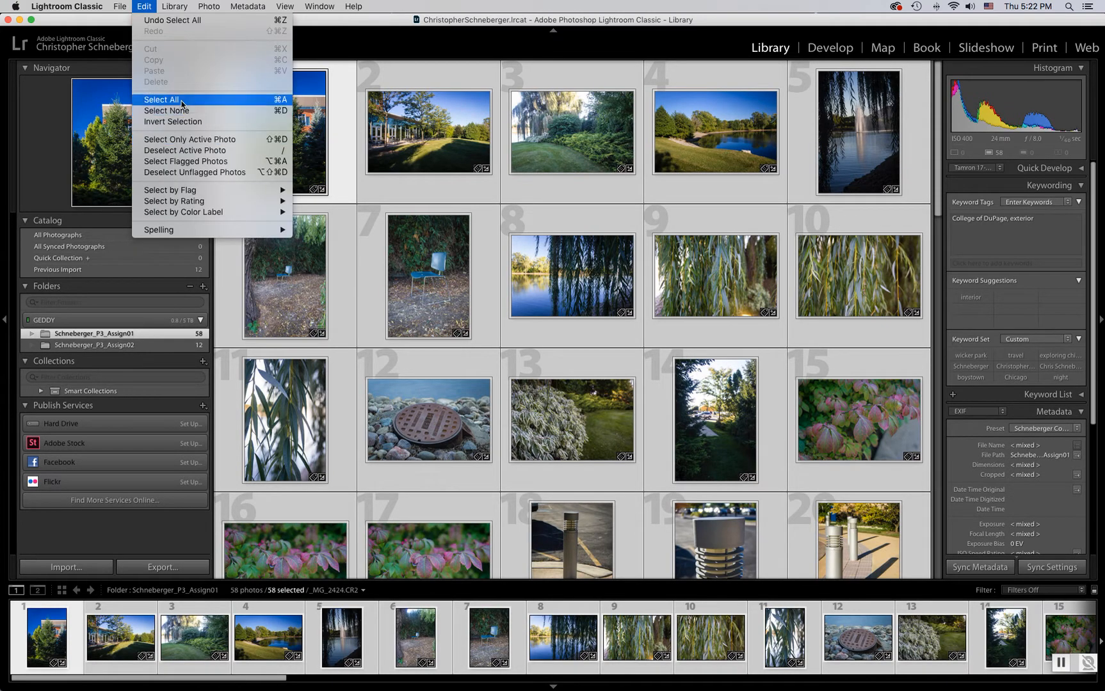
left_click(230, 102)
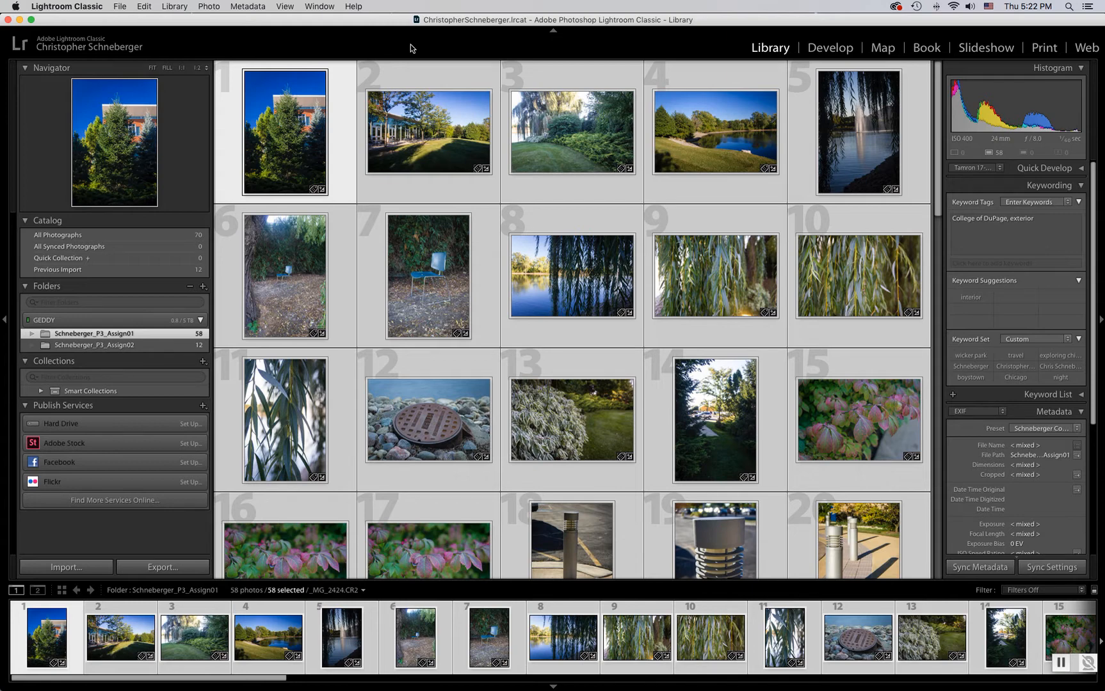
left_click(176, 7)
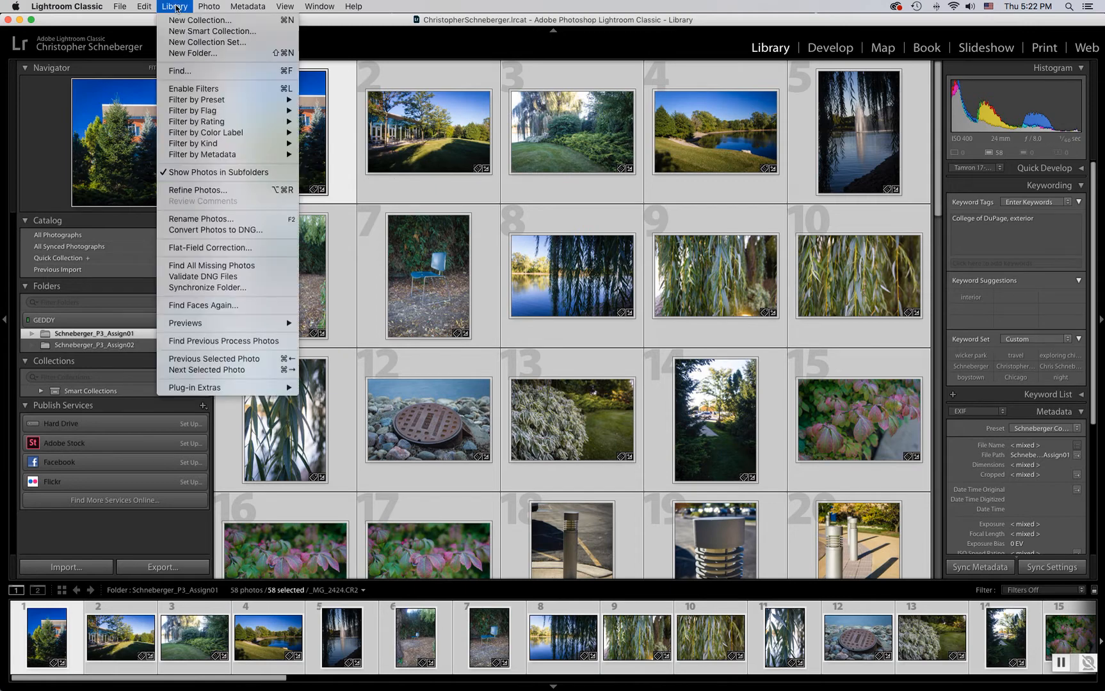
left_click(241, 219)
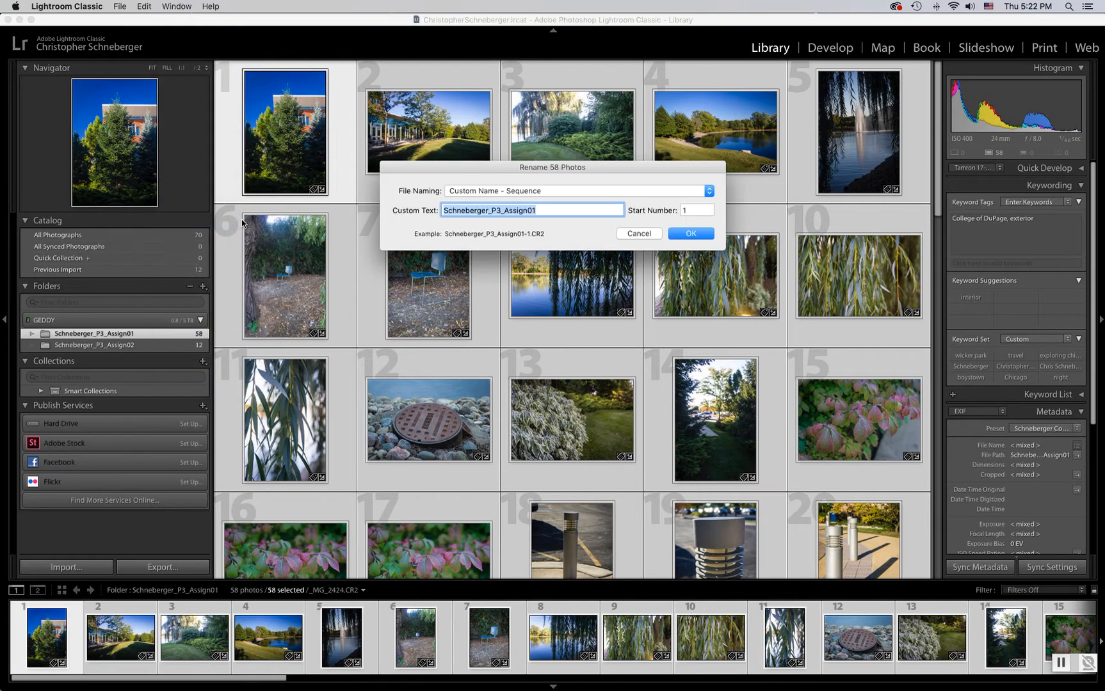
left_click(580, 192)
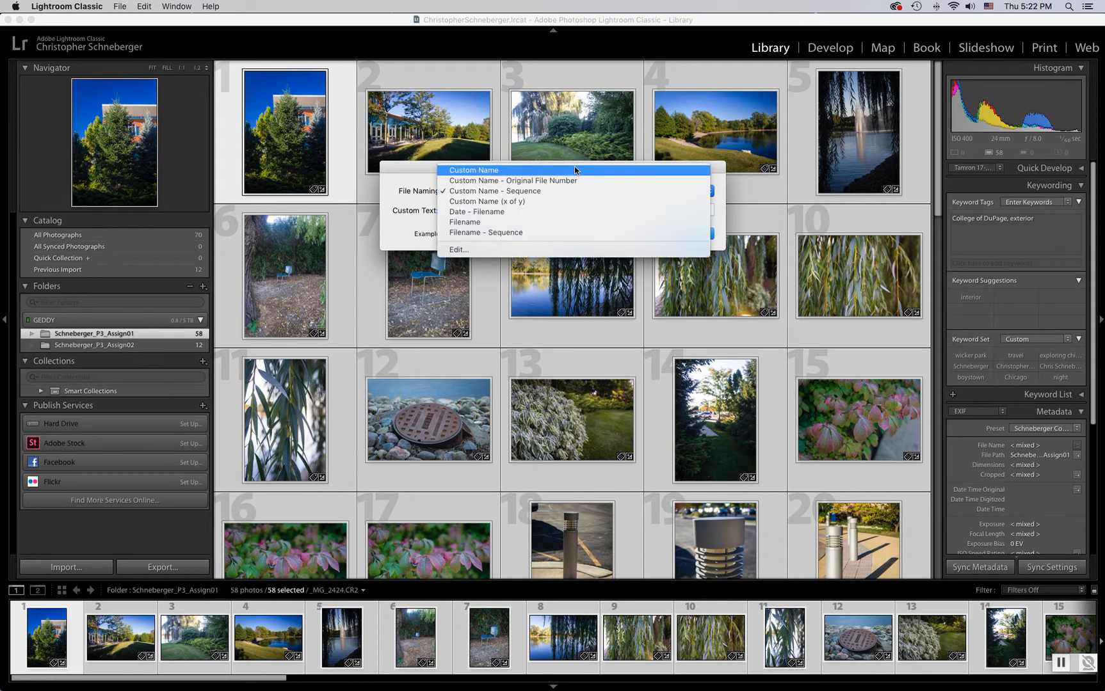
left_click(574, 170)
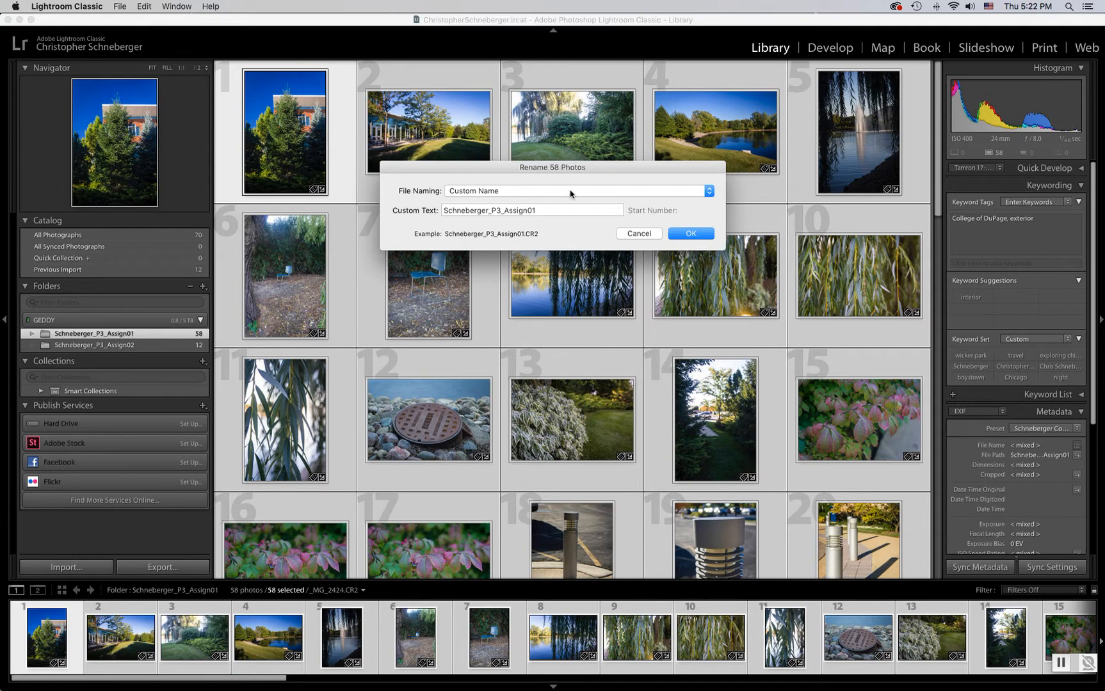
left_click(570, 192)
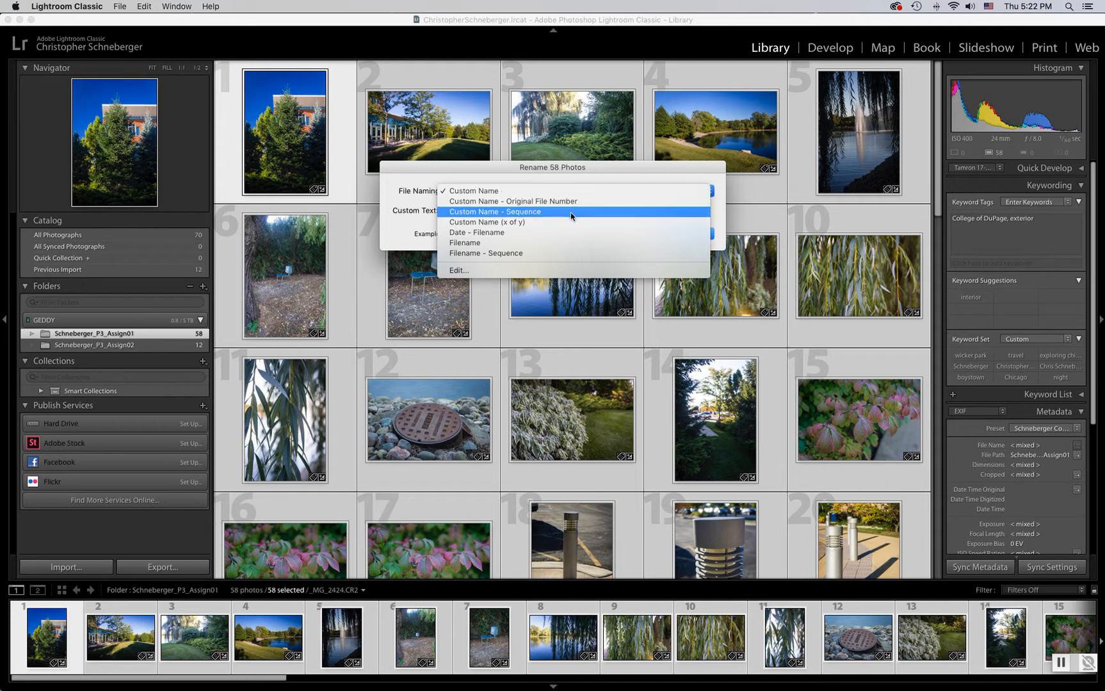
left_click(571, 214)
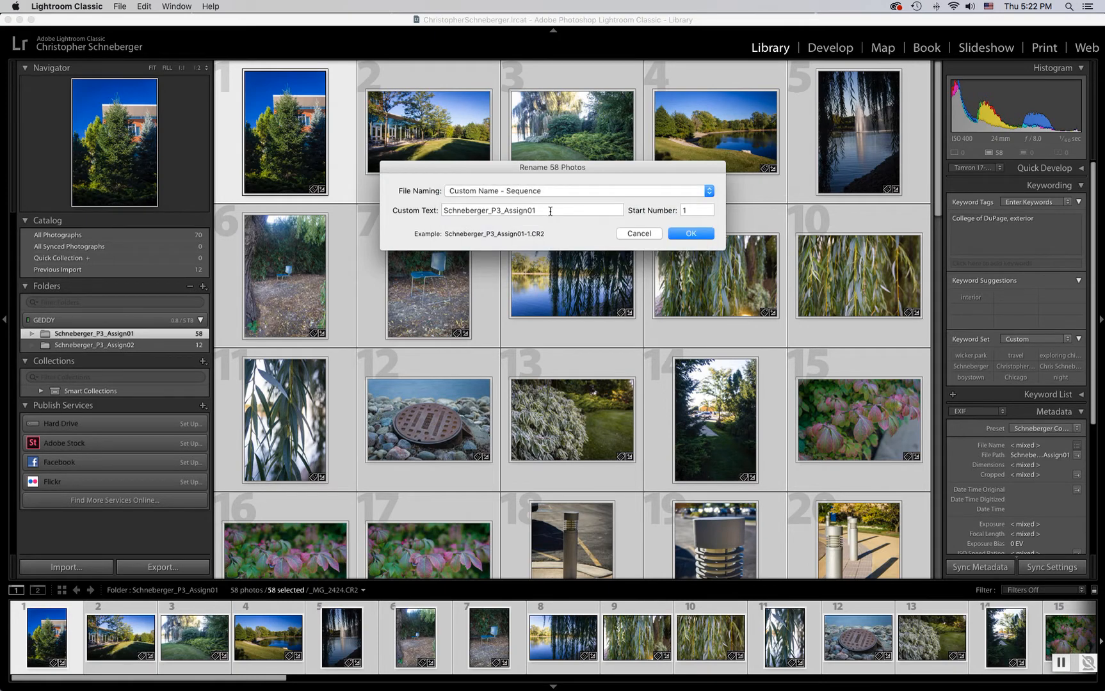
Replace the custom text for the renamed files with the photographer's surname followed by _P3_Assign01.
left_click_drag(546, 212, 427, 210)
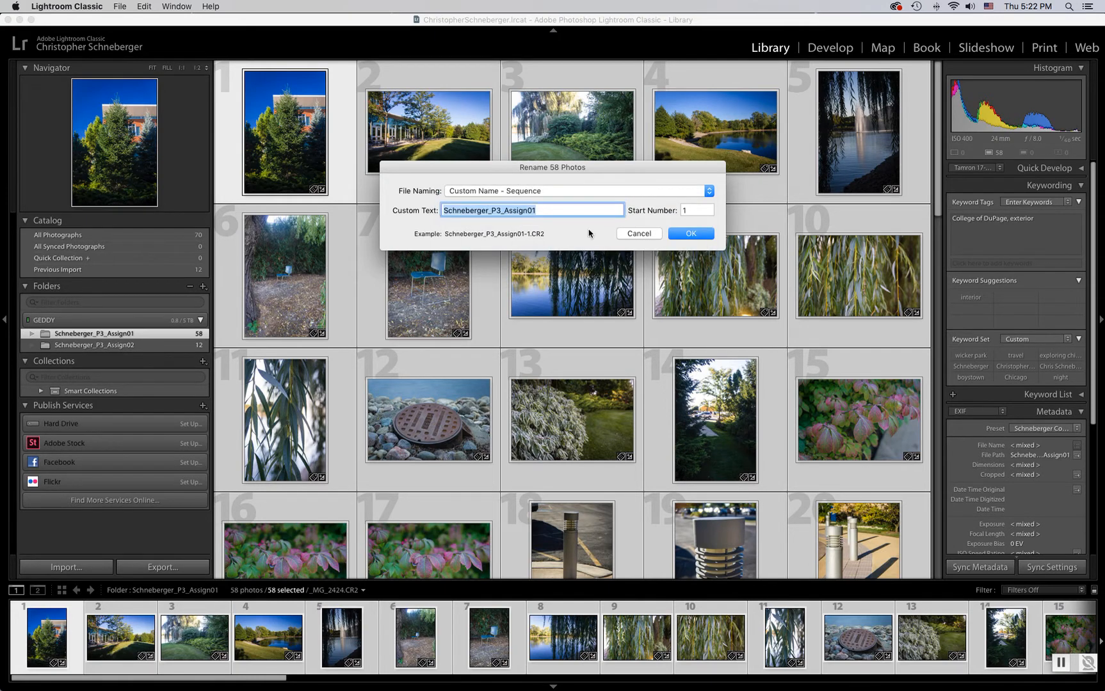
type("Schn")
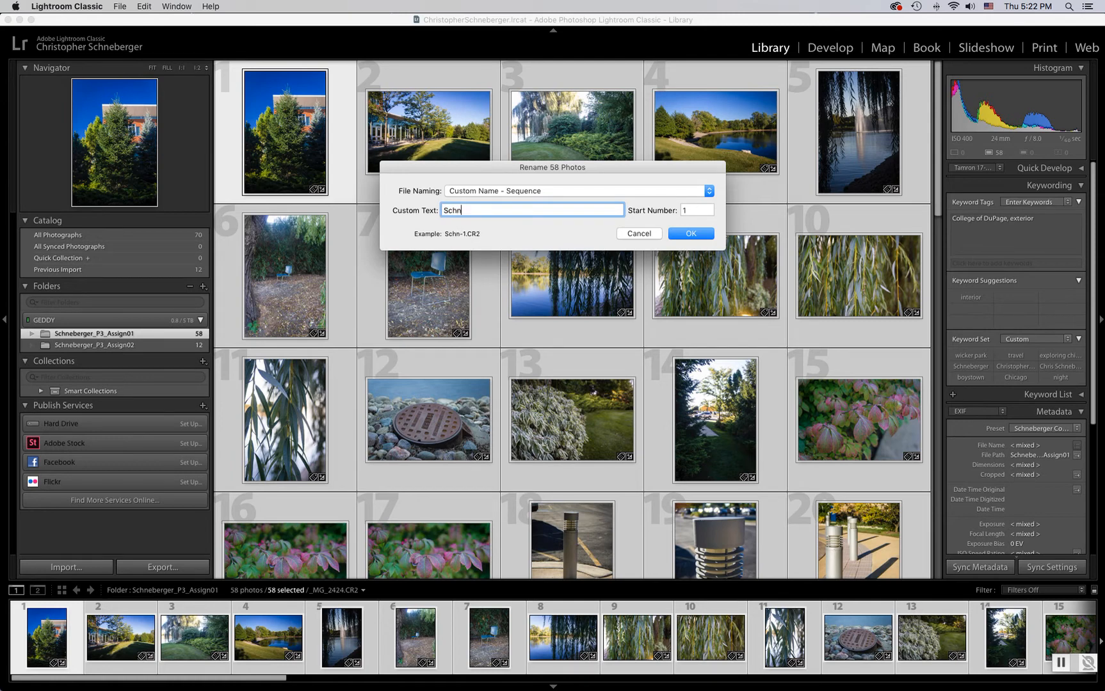
type("eberger_P3")
type("_Assign")
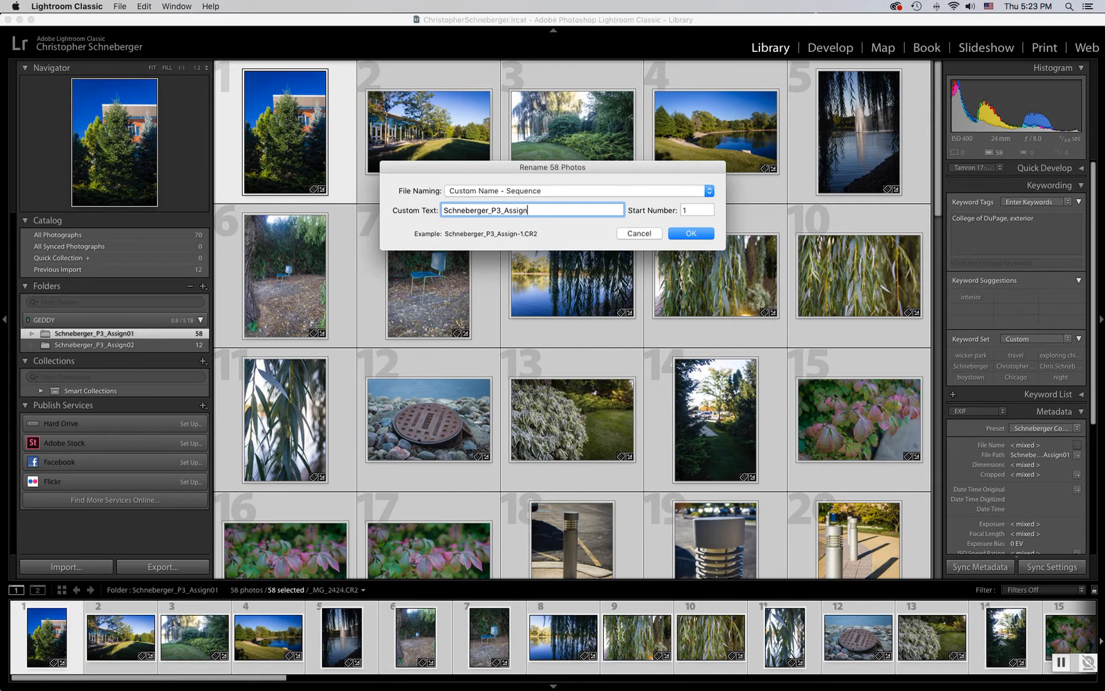
type("01")
left_click(686, 210)
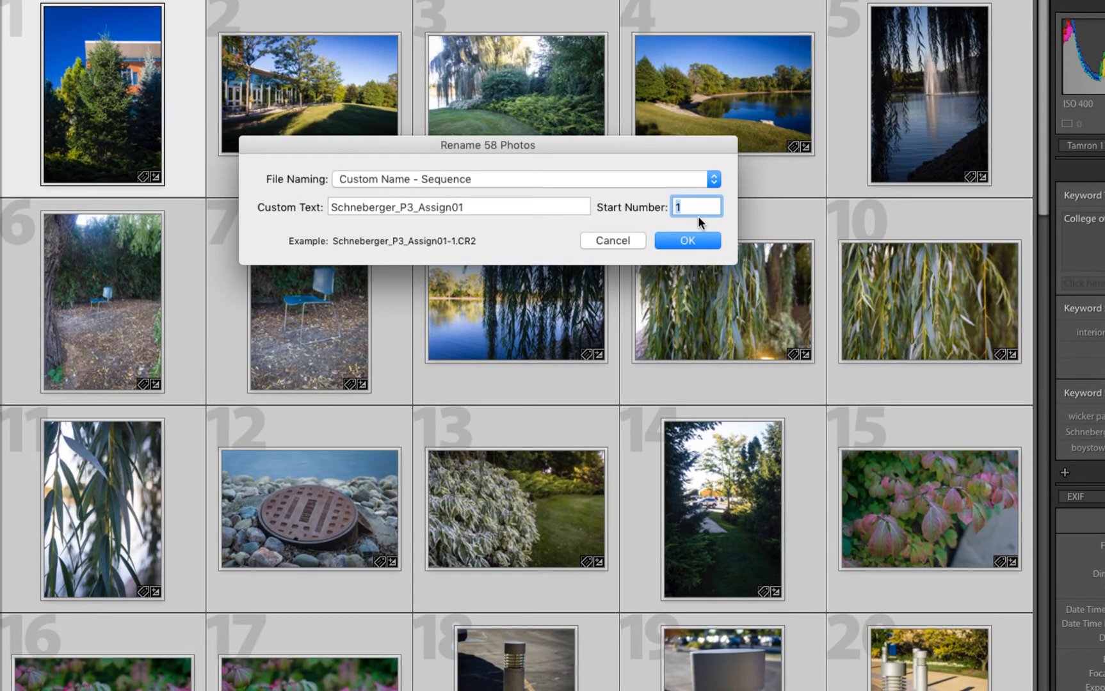
type("13")
key("BackSpace")
key("BackSpace")
type("1")
Edit the Custom Name - Sequence filename template to use the three-digit Sequence # (001) numbering.
left_click(600, 178)
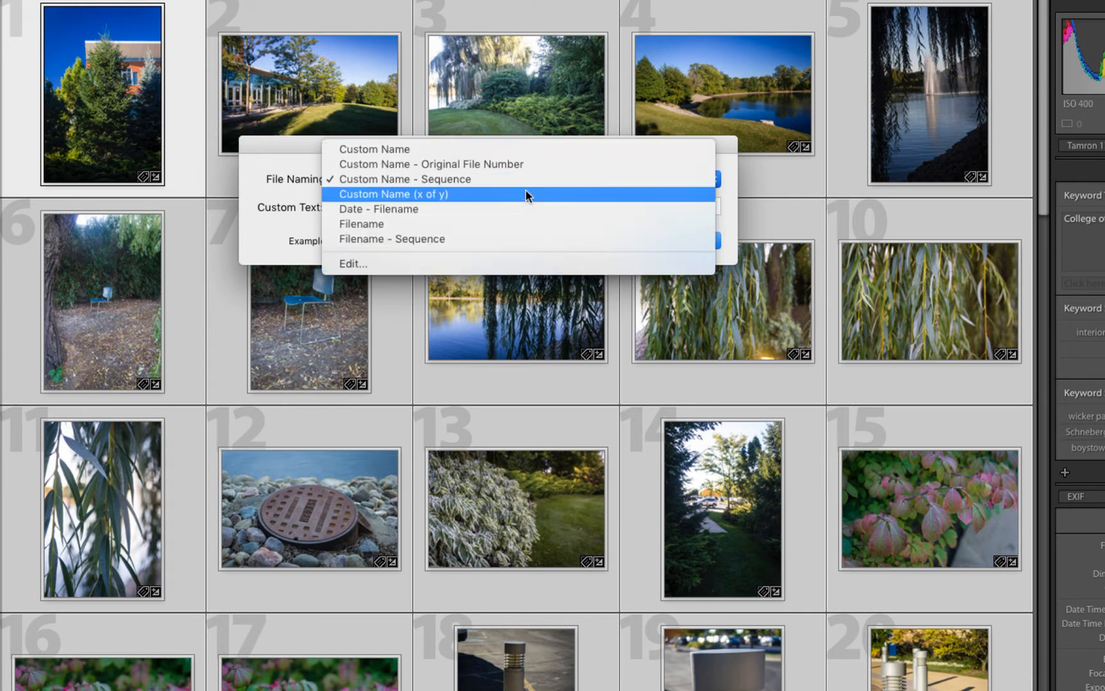
left_click(530, 261)
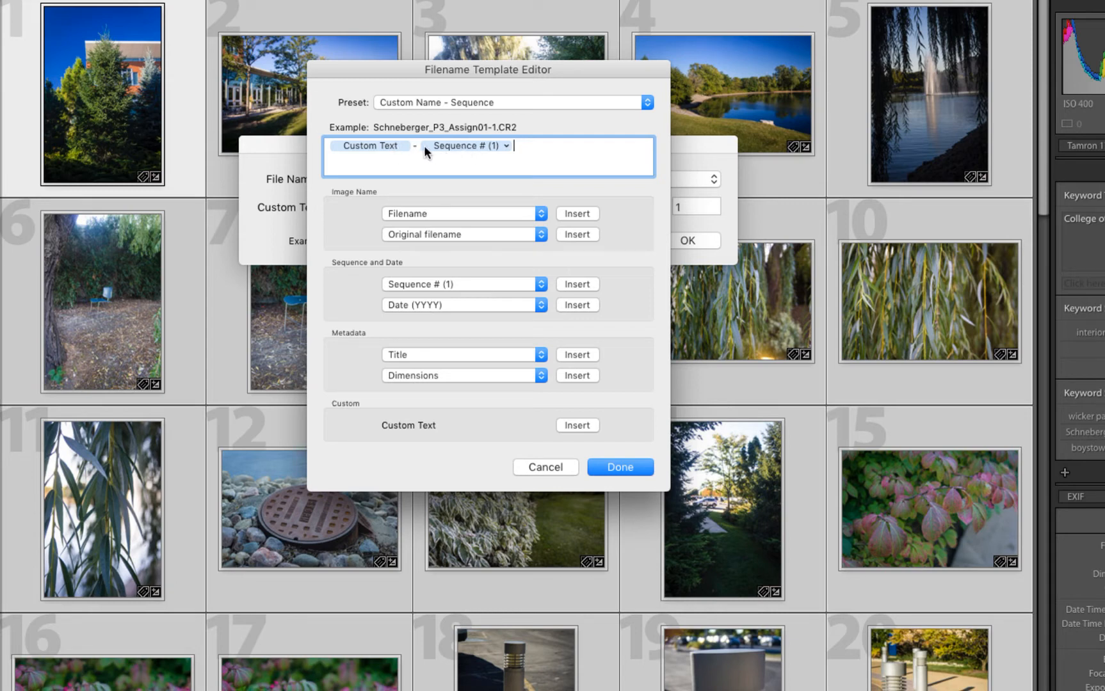
left_click(506, 146)
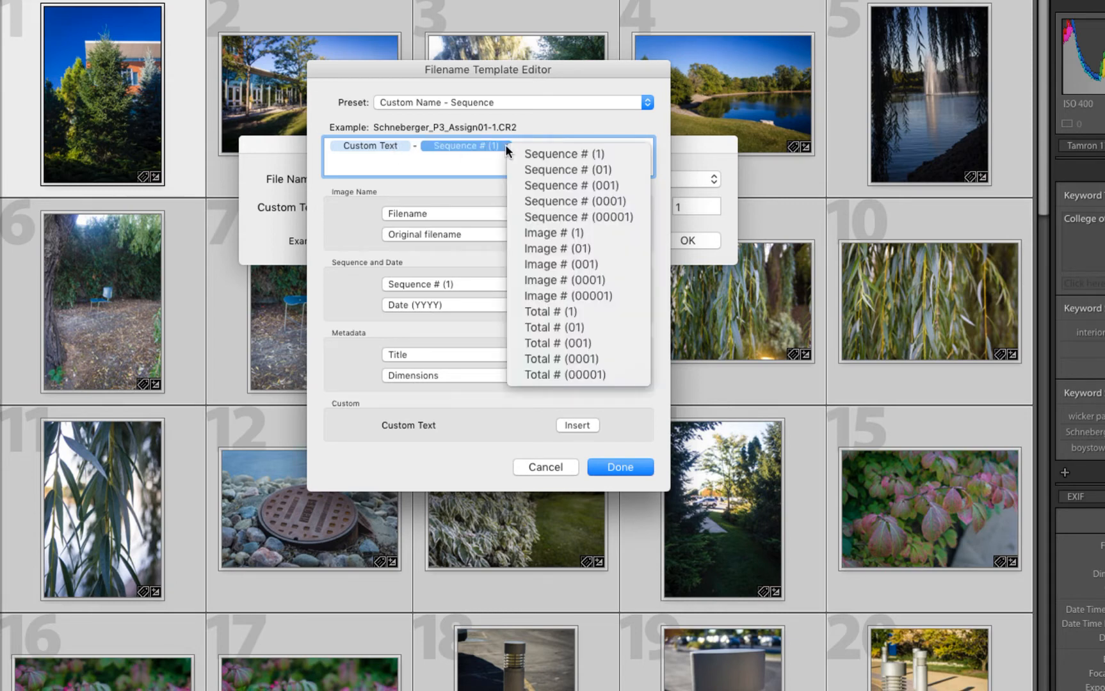
left_click(537, 186)
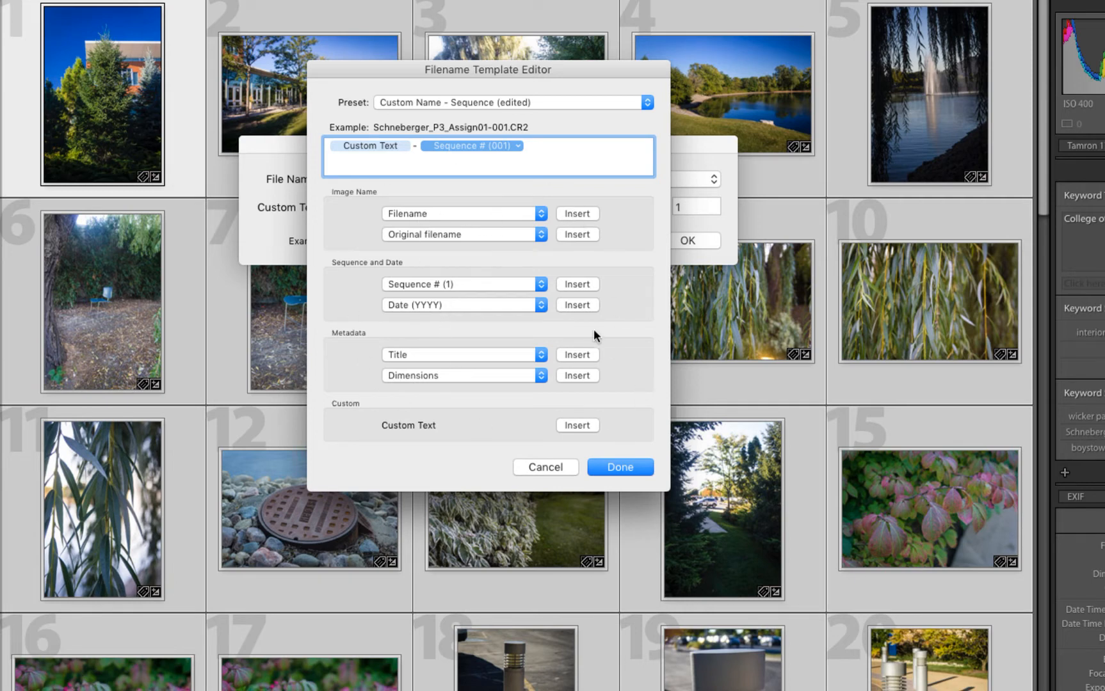
left_click(414, 146)
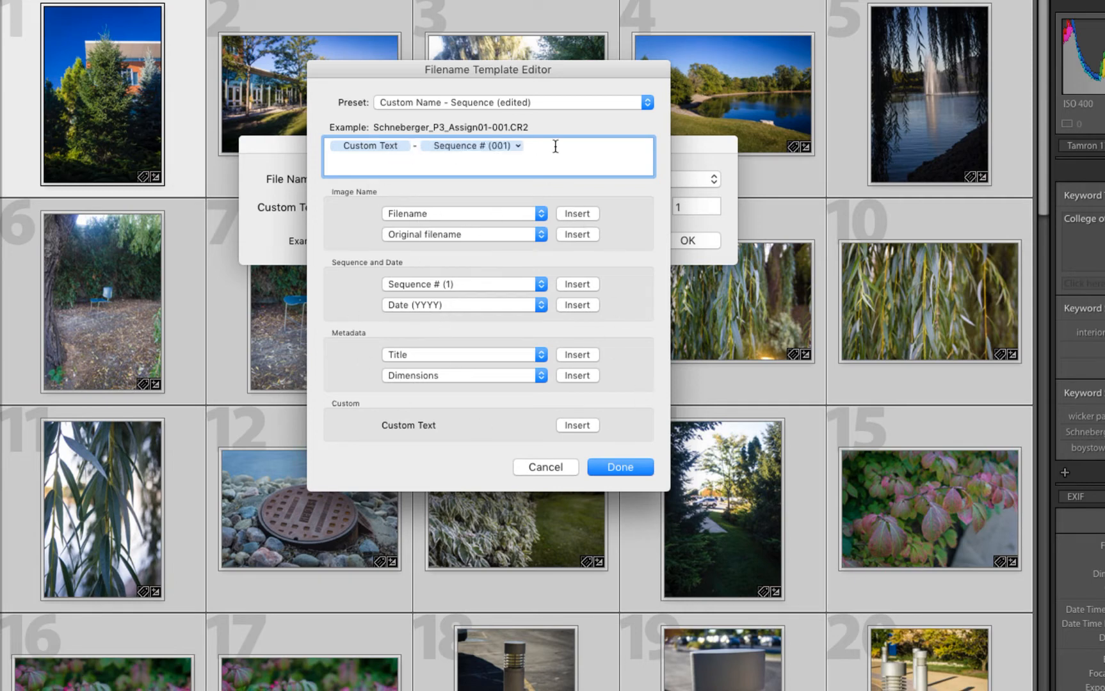
type("kdfkdkd")
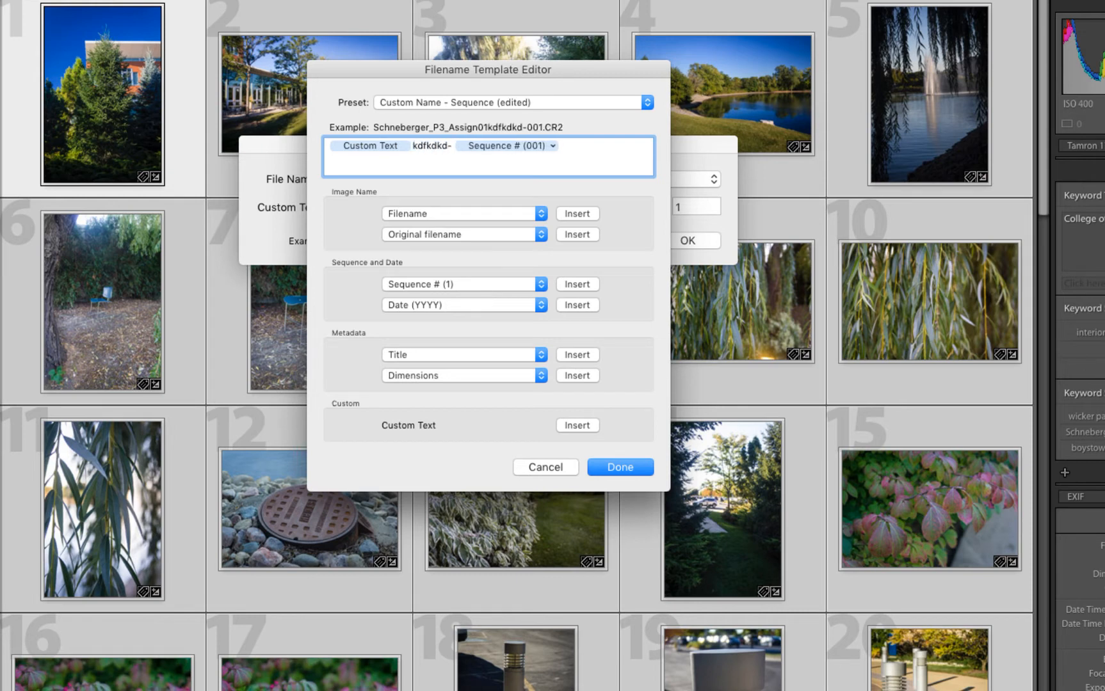
key("BackSpace")
key("BackSpace")
key("BackSpace")
key("BackSpace")
key("BackSpace")
key("BackSpace")
key("BackSpace")
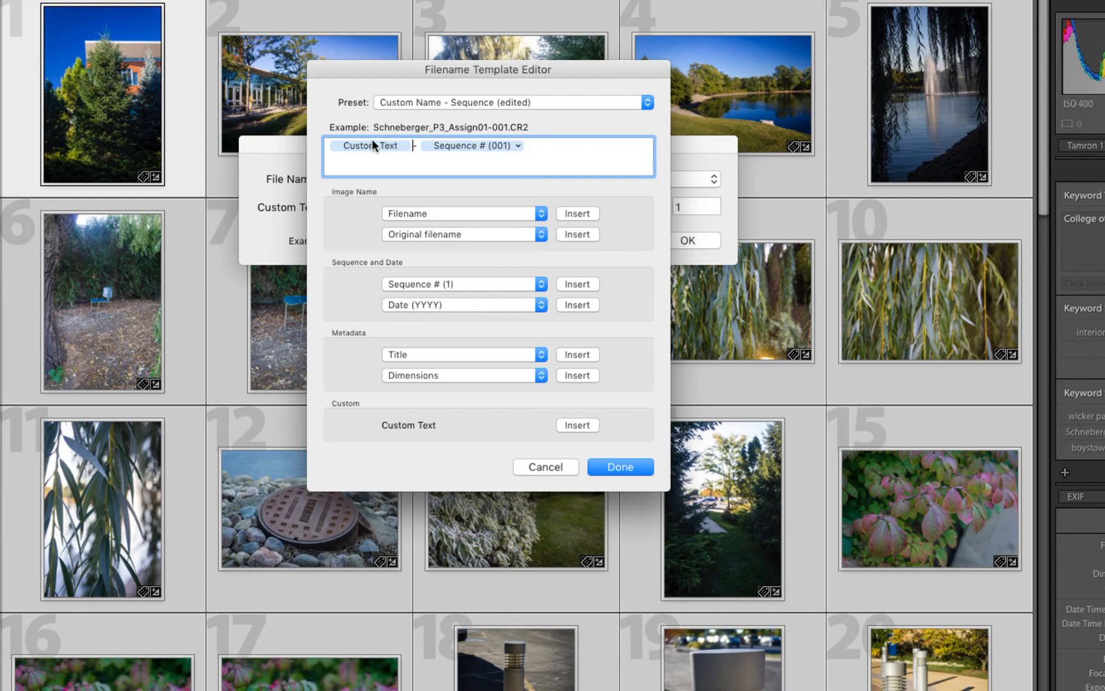
Accept the edited filename template and rename all selected photos in the P3_Assign01 folder.
left_click(616, 465)
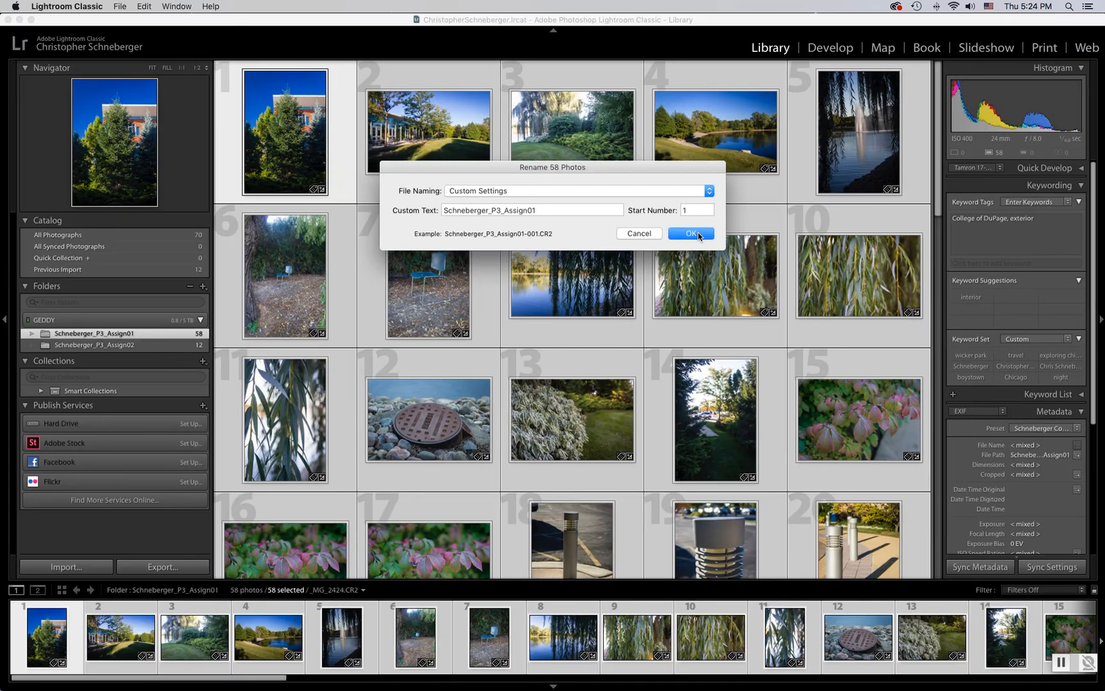
left_click(692, 233)
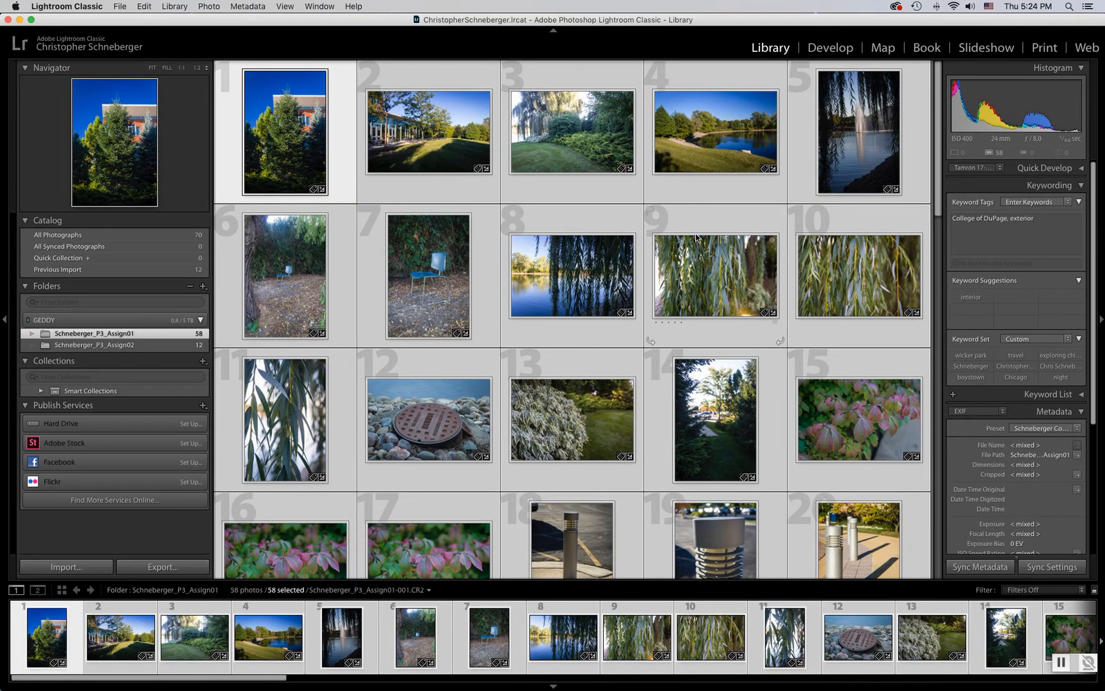
Open the first renamed photo in Loupe view with its file information overlay to check the new filename.
double_click(297, 154)
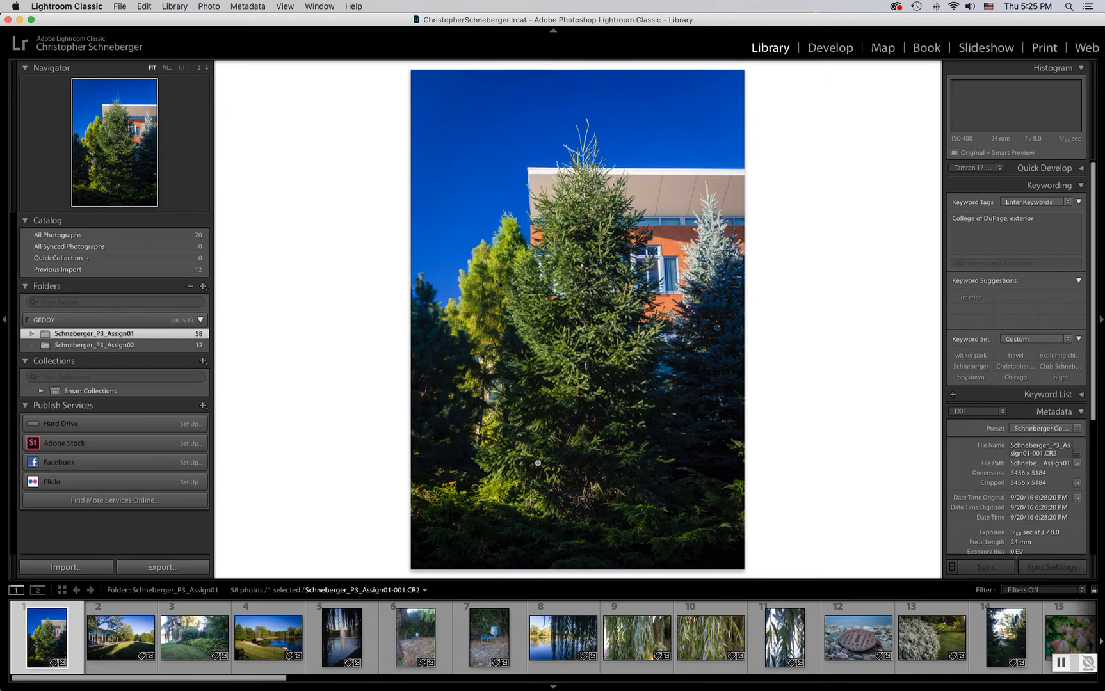
key("i")
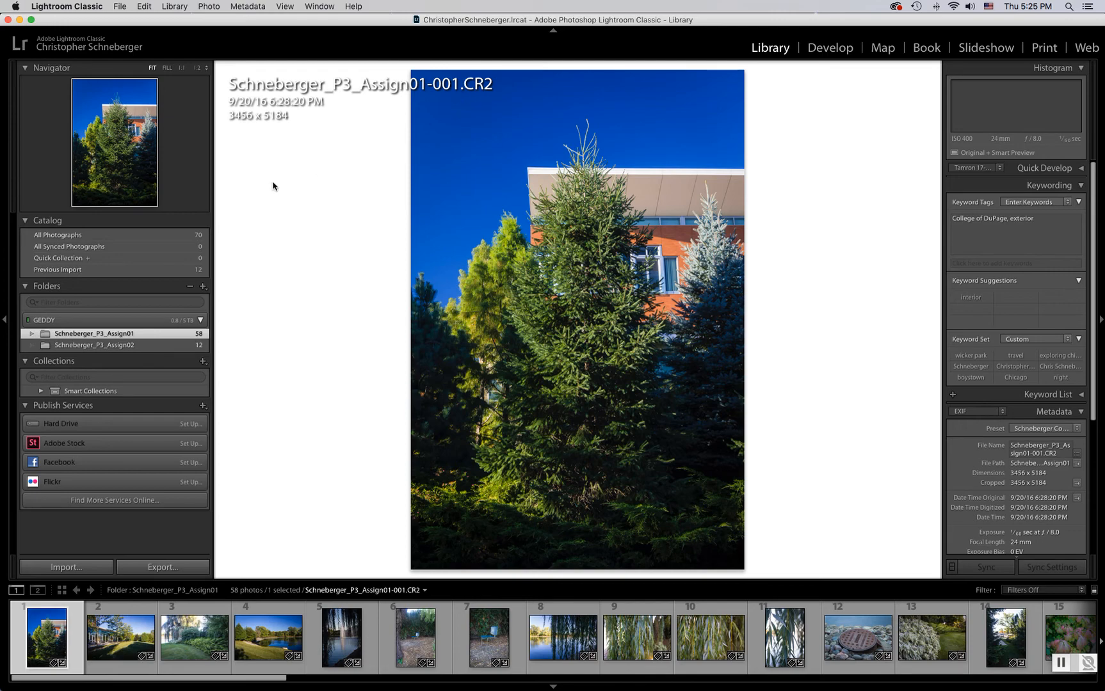
Show the P3_Assign02 folder in Grid view and select all of its photos.
left_click(154, 346)
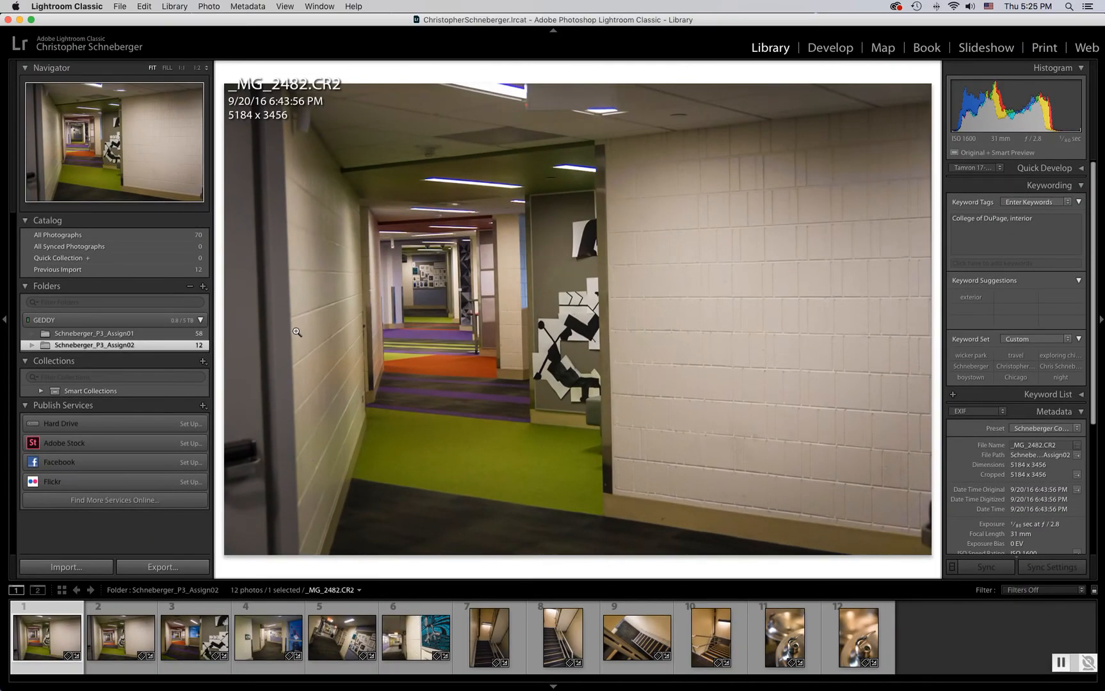
key("g")
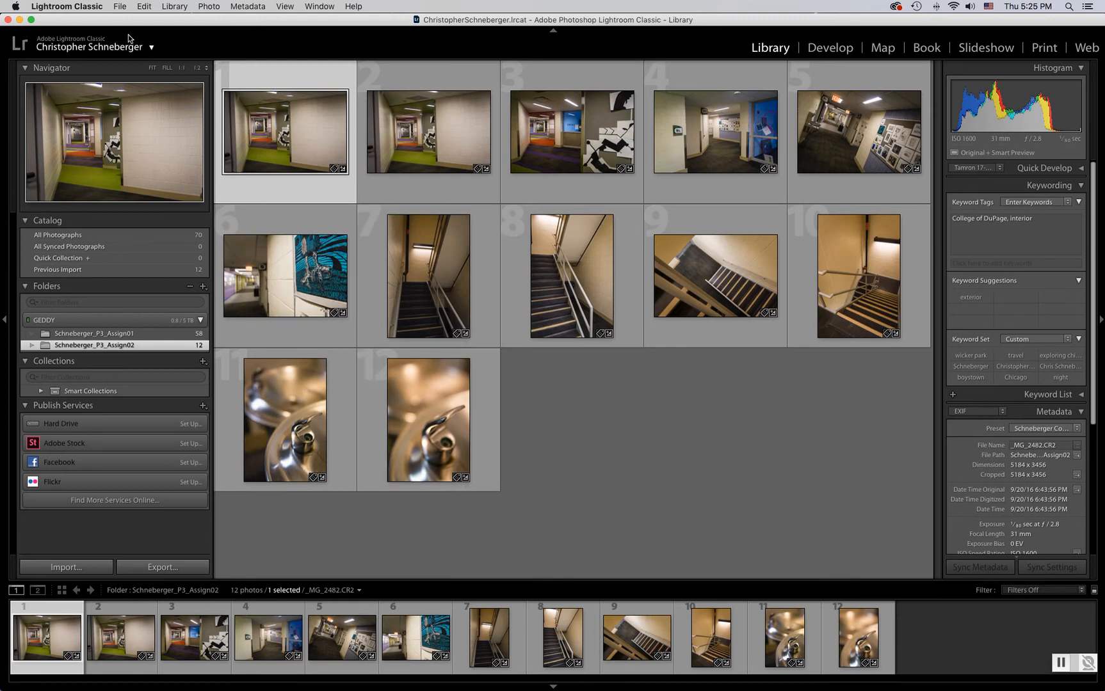
left_click(146, 7)
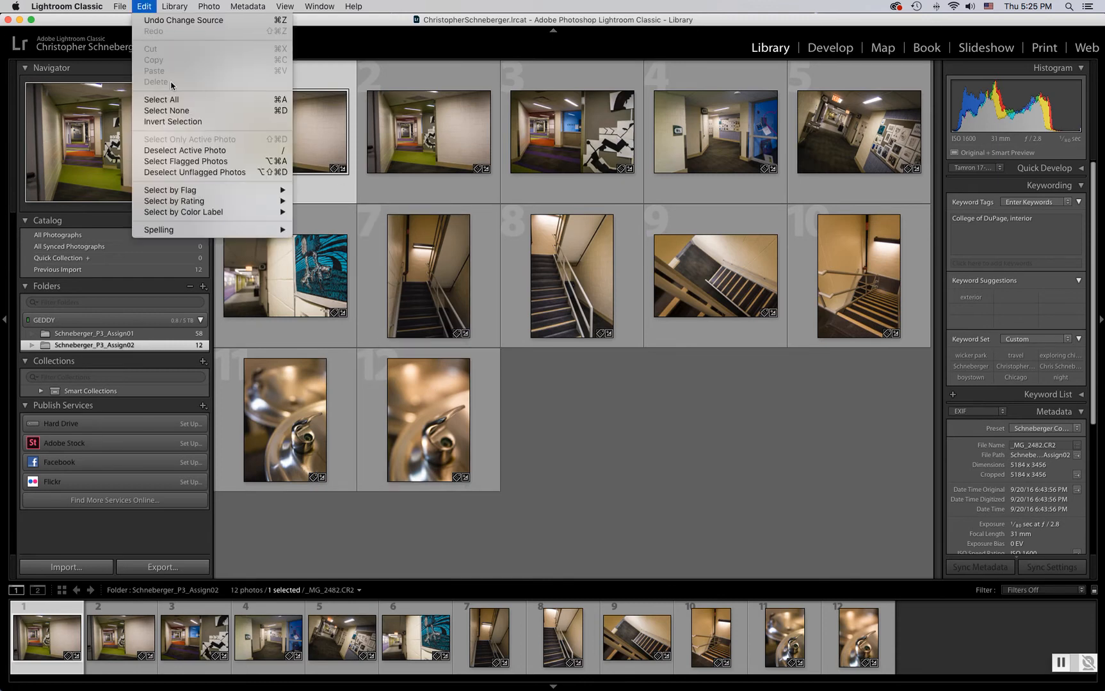
left_click(261, 99)
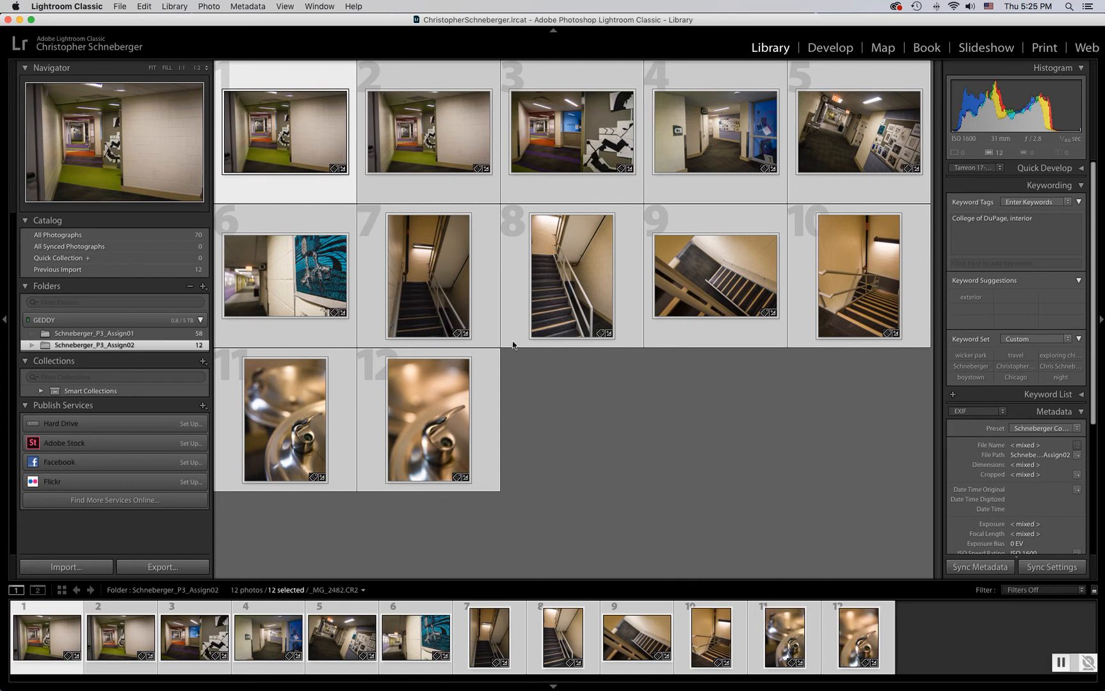
Rename the selected photos with the custom text ending changed to Assign02, and clear the selection.
left_click(176, 7)
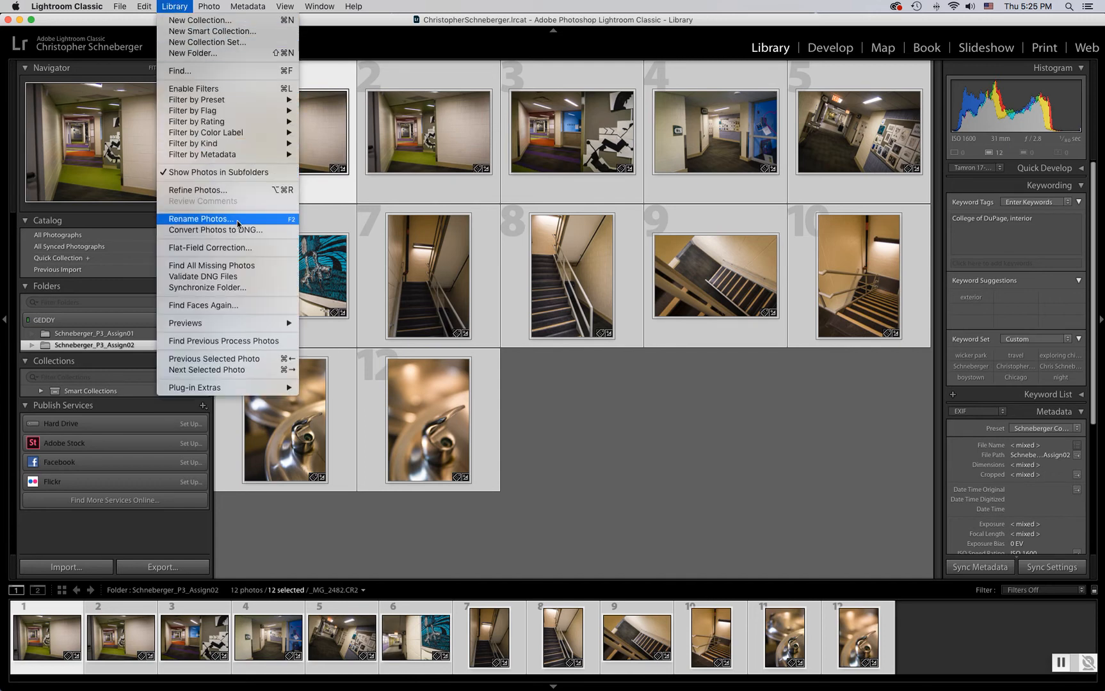
left_click(265, 220)
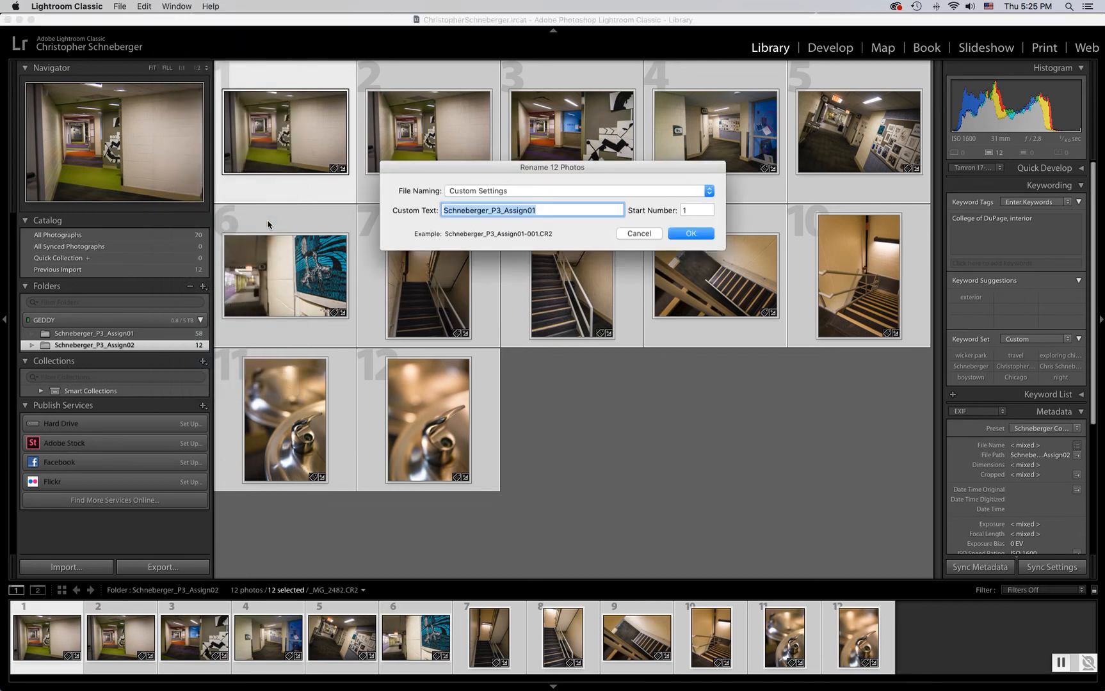
left_click(545, 211)
key("BackSpace")
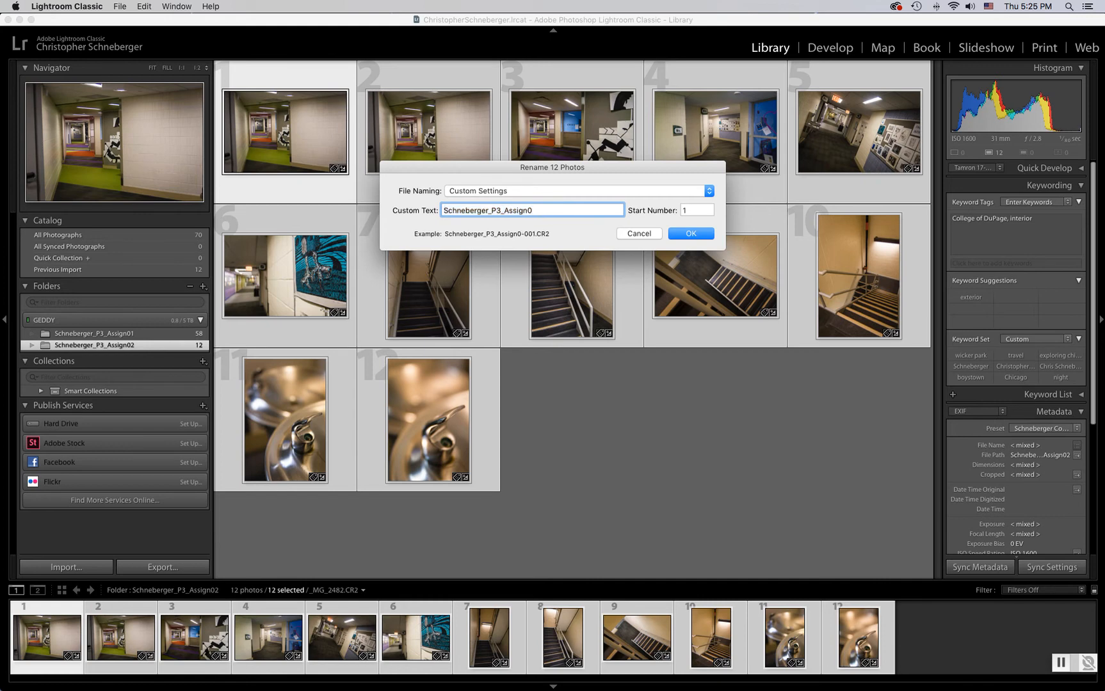
type("2")
left_click(688, 234)
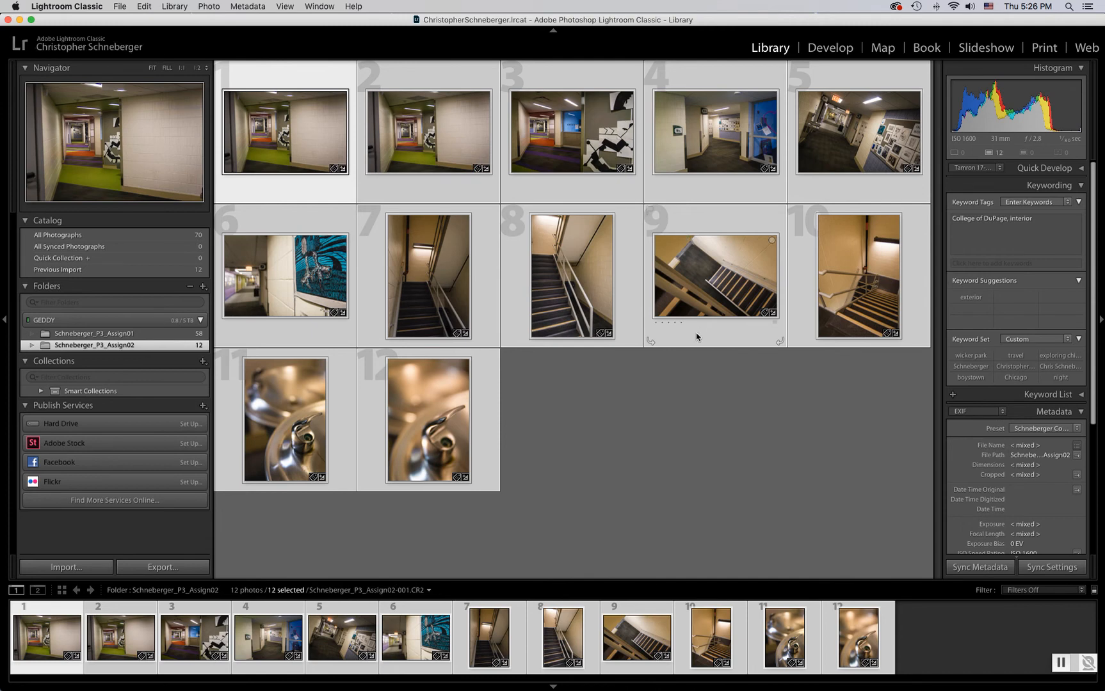
left_click(678, 406)
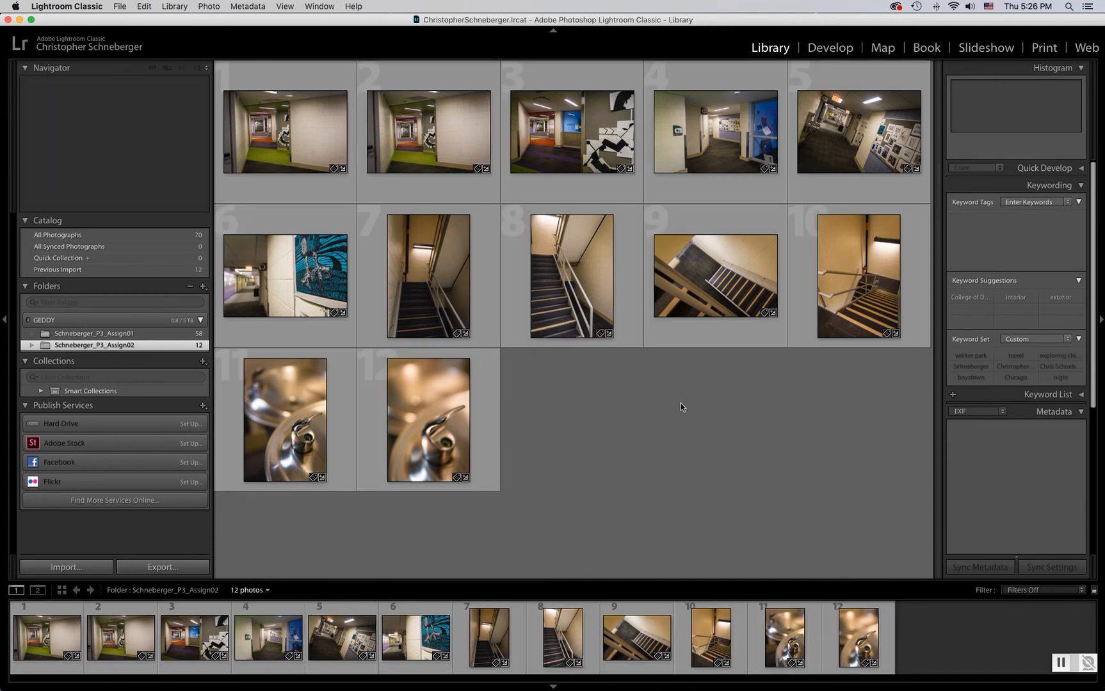